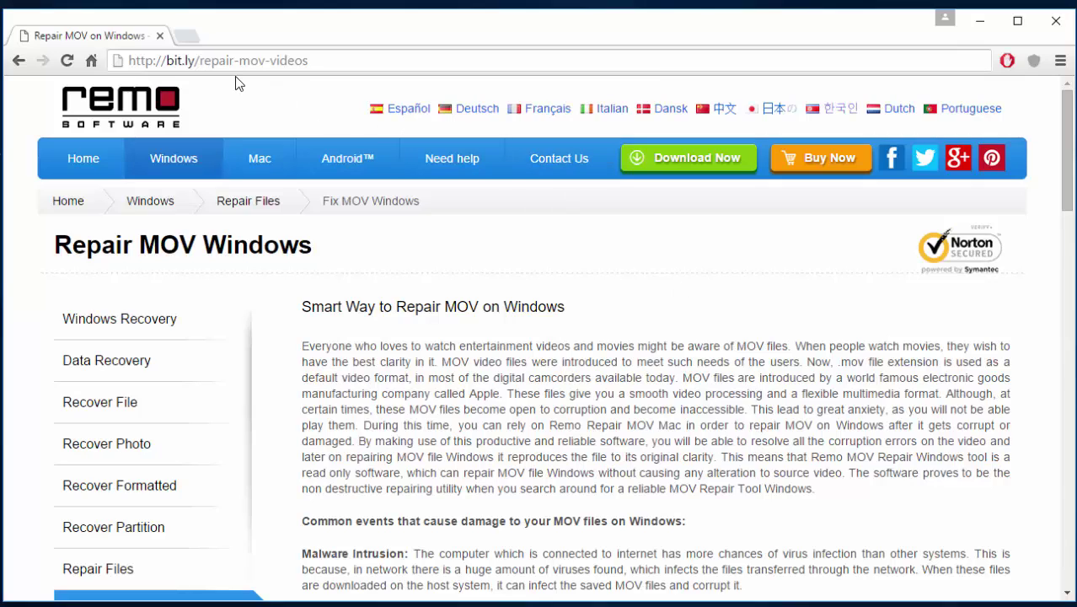
# Step: Select the Repair MOV Windows page's full web address in Opera's address bar
pyautogui.click(315, 63)
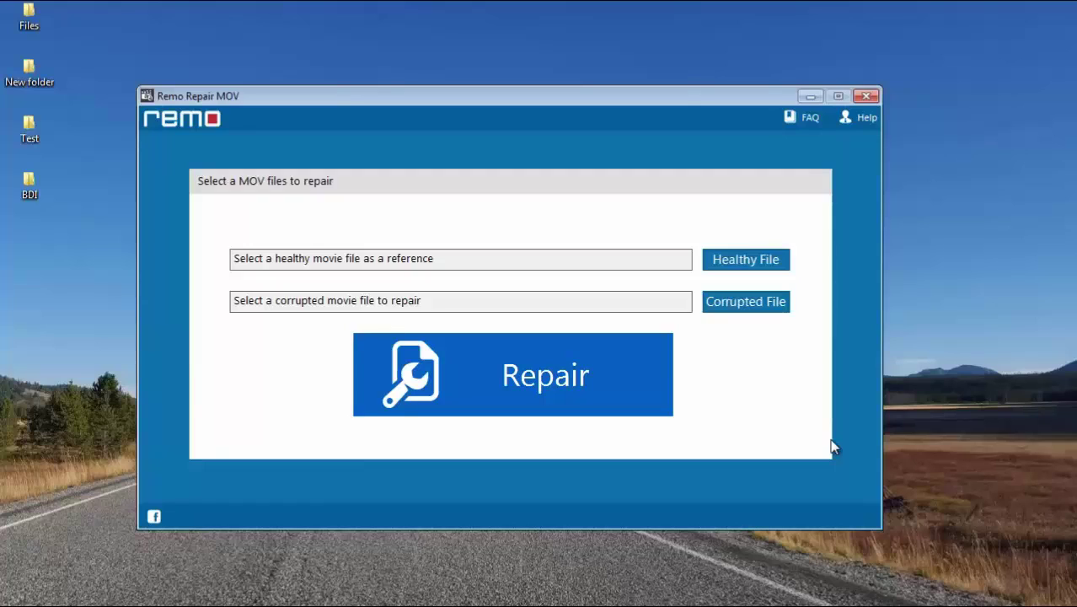
# Step: Start choosing the Healthy File and then the Corrupted File in Remo Repair MOV
pyautogui.click(755, 311)
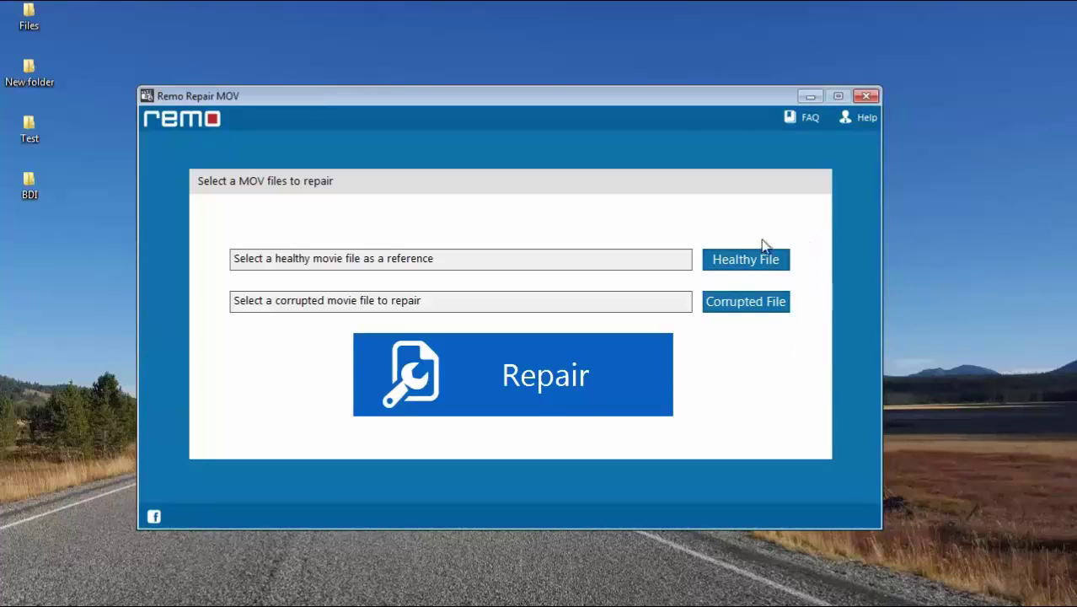
pyautogui.click(741, 308)
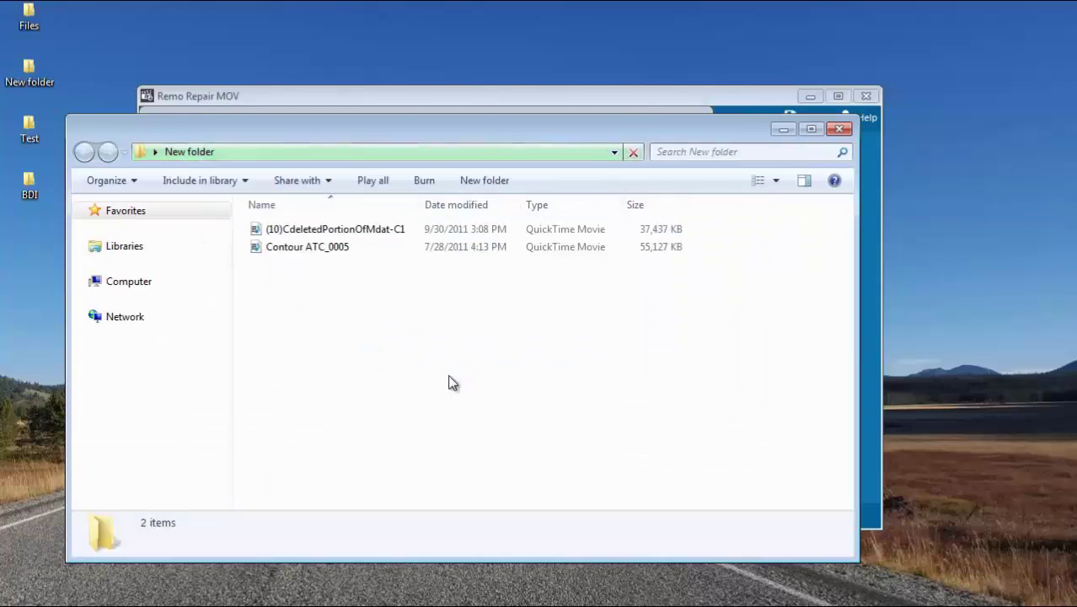
# Step: Try playing (10)CdeletedPortionOfMdat-C1, dismiss the playback error, and close the folder window
pyautogui.click(350, 234)
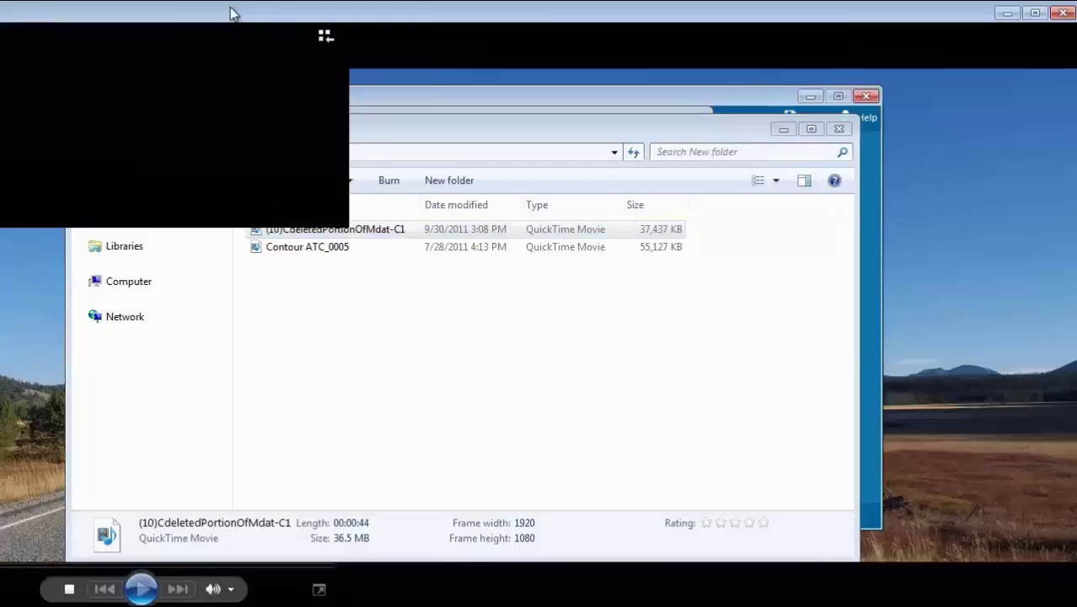
pyautogui.doubleClick(233, 13)
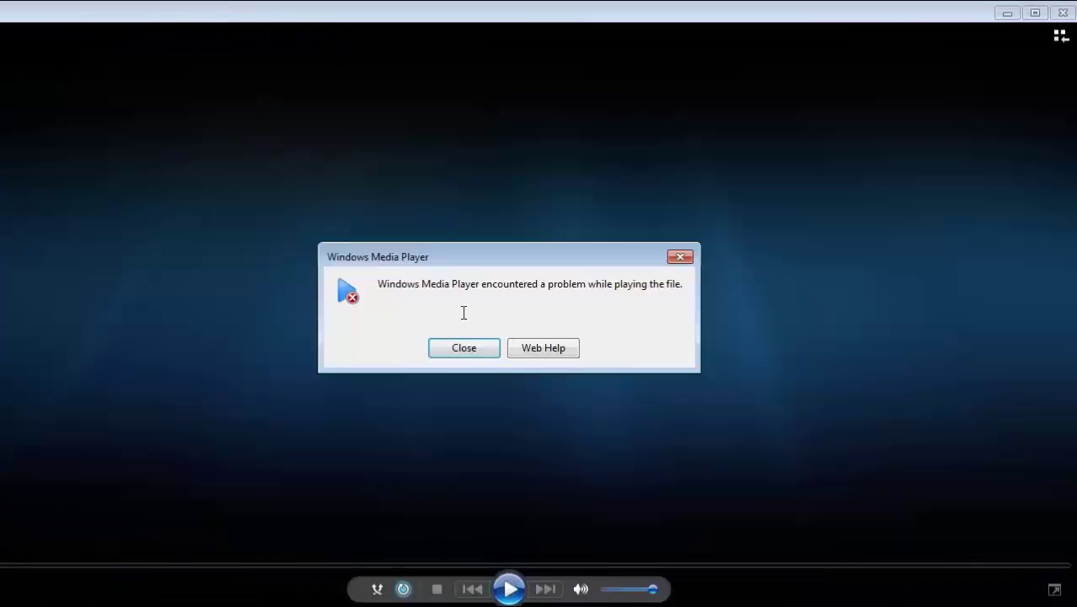
pyautogui.click(681, 257)
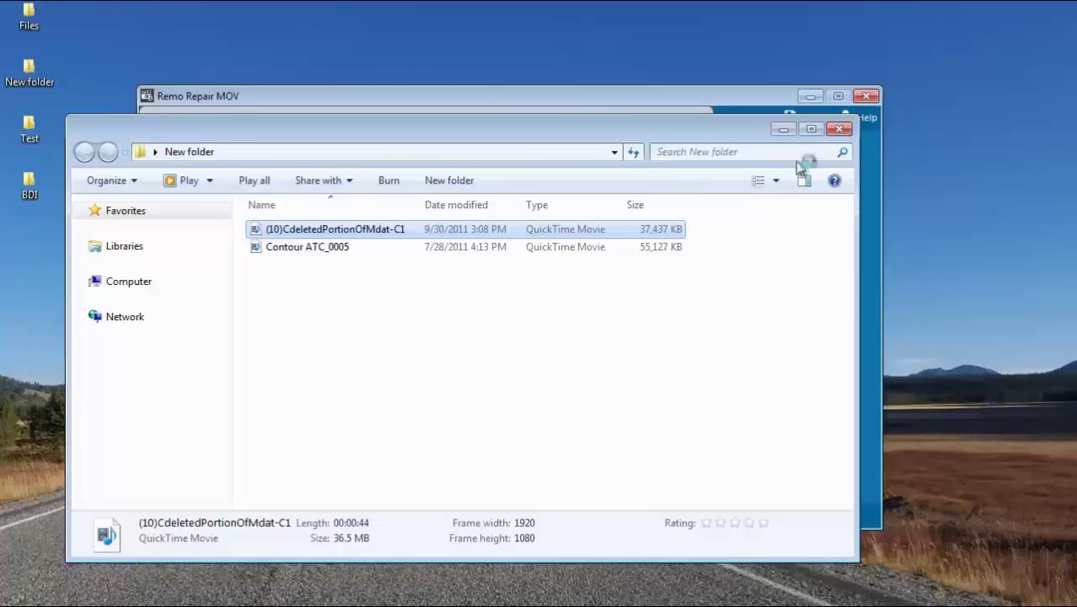
pyautogui.click(839, 128)
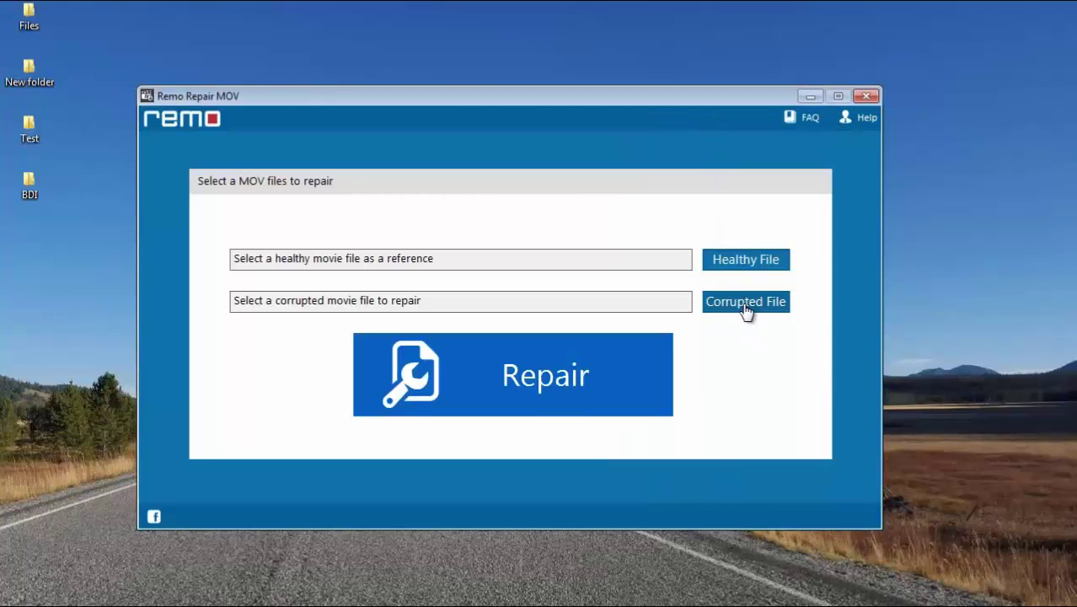
# Step: Load (10)CdeletedPortionOfMdat-C1 from Desktop > New folder as the corrupted file
pyautogui.click(746, 305)
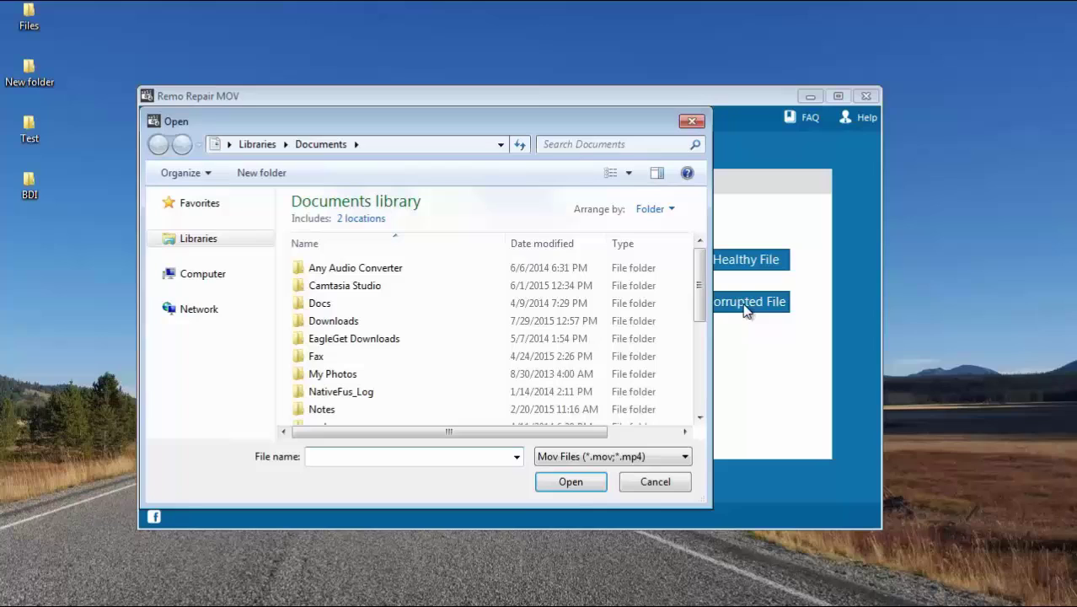
pyautogui.click(200, 210)
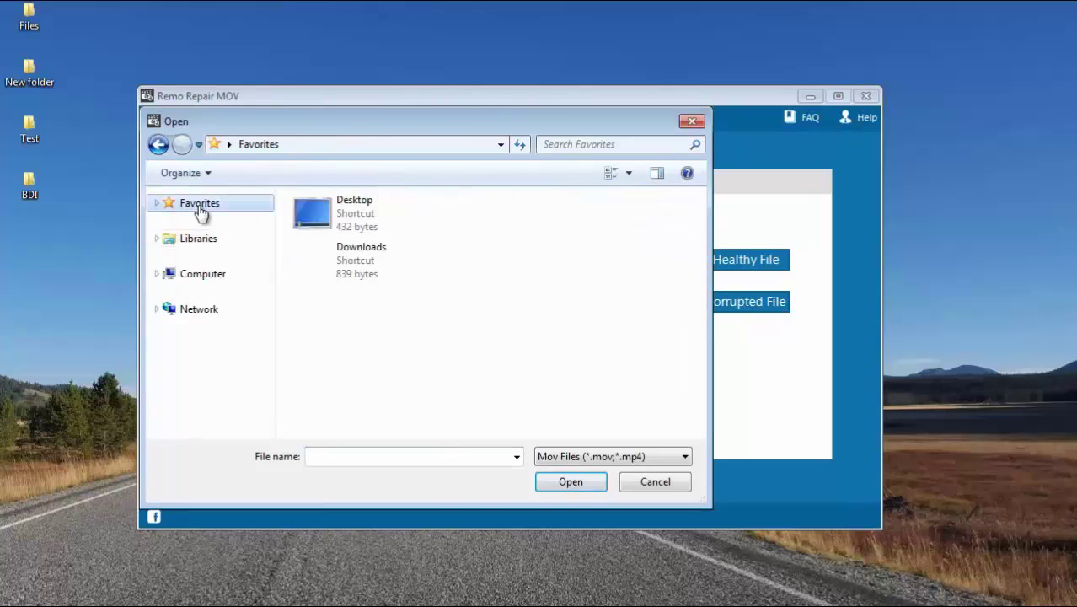
pyautogui.doubleClick(366, 223)
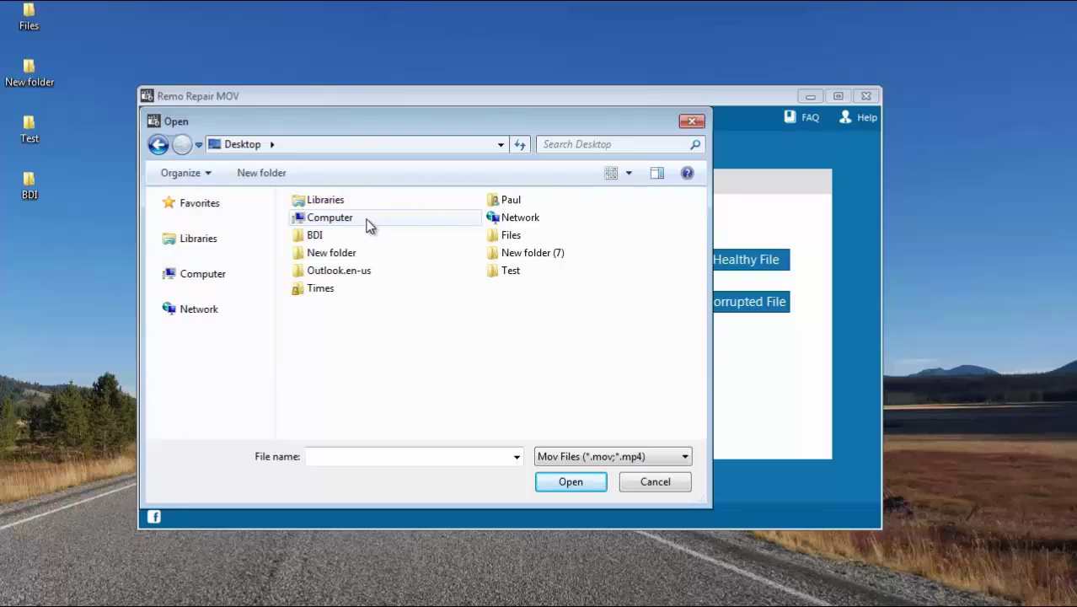
pyautogui.doubleClick(314, 255)
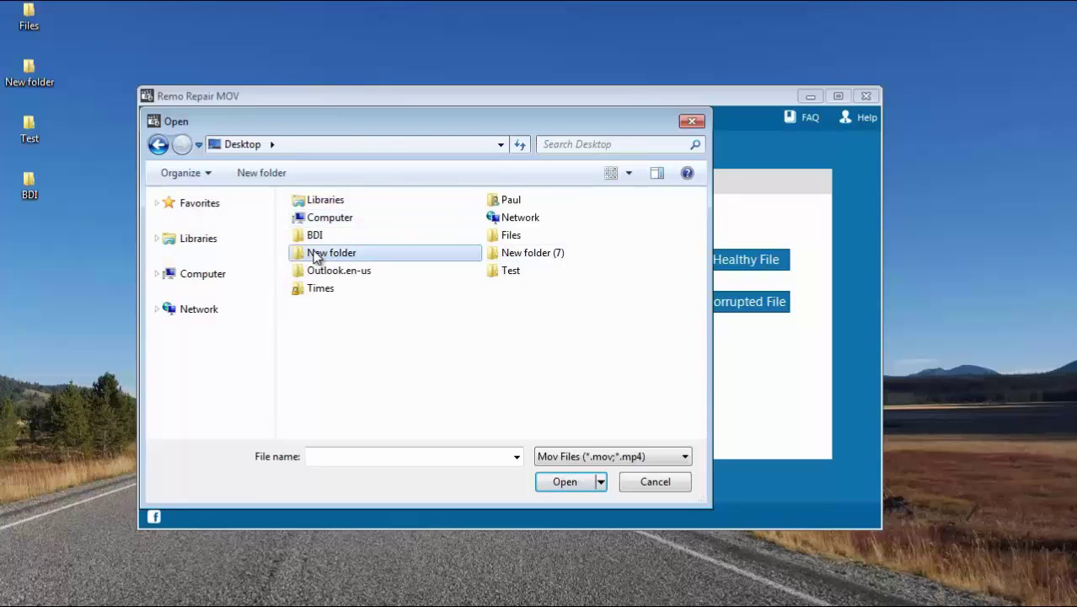
pyautogui.click(330, 208)
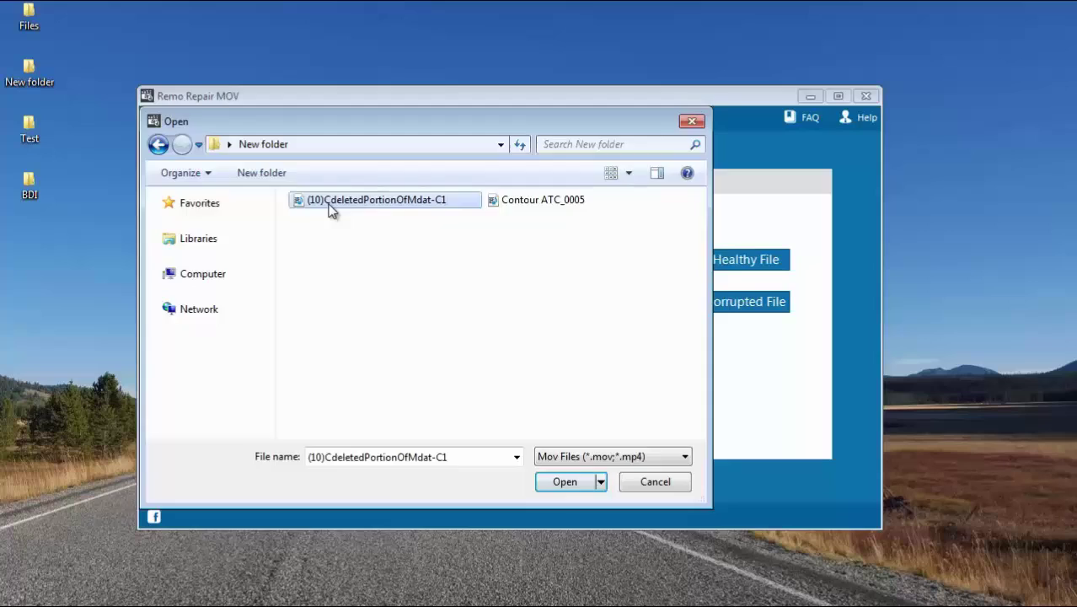
pyautogui.doubleClick(330, 208)
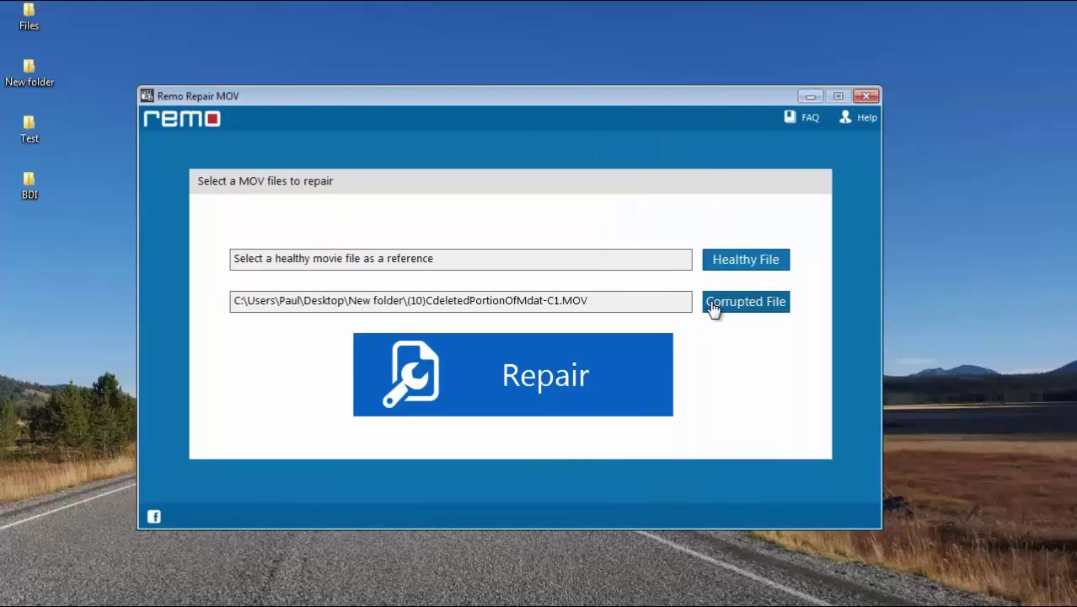
# Step: Set Contour ATC_0005 as the healthy reference movie
pyautogui.click(735, 265)
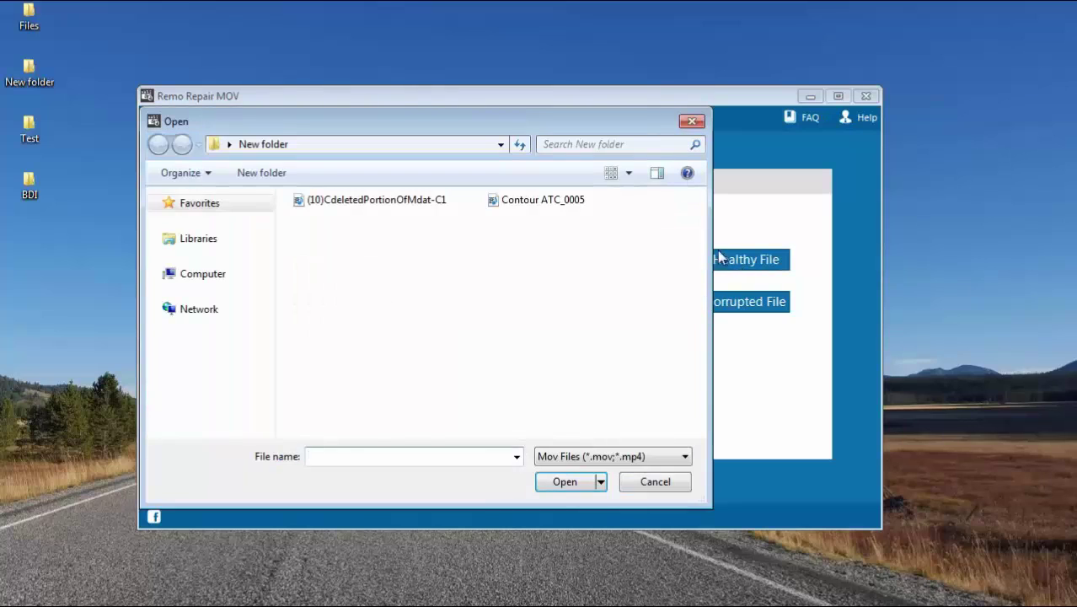
pyautogui.click(556, 211)
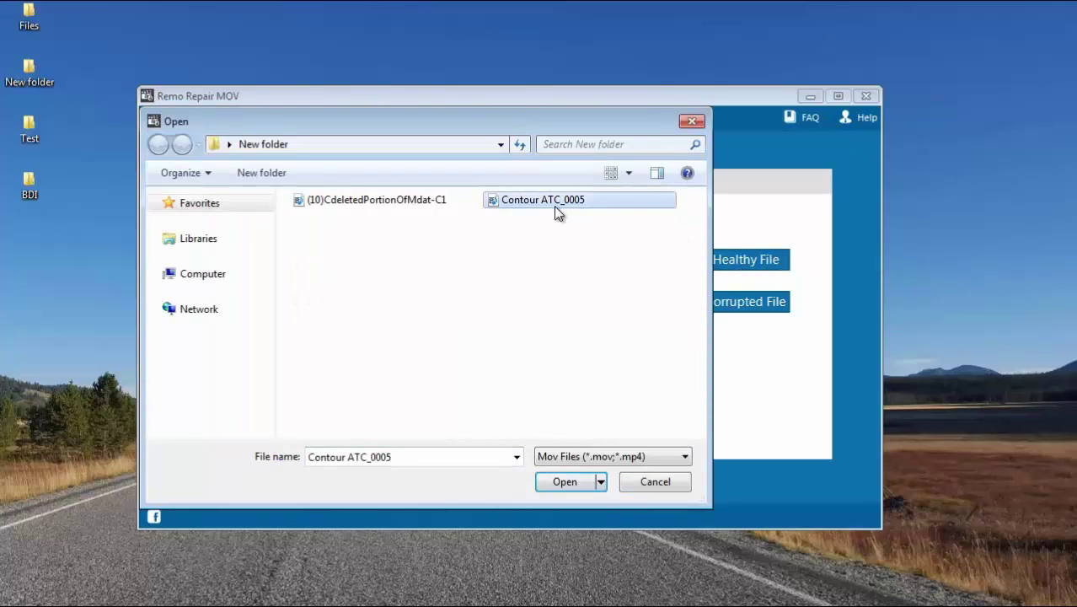
pyautogui.click(556, 491)
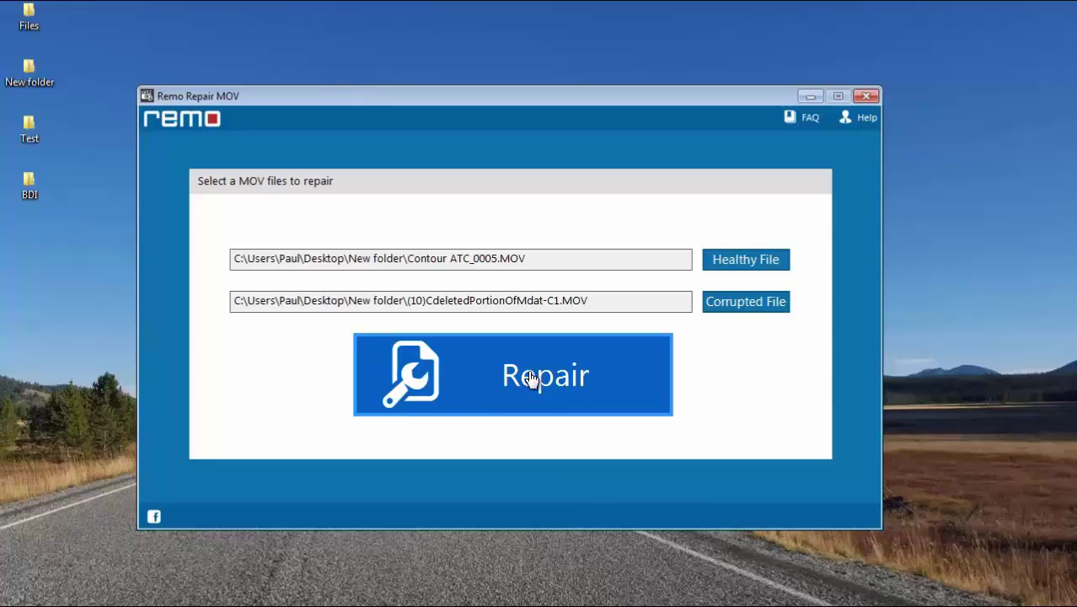
# Step: Play Contour ATC_0005 from New folder through about 00:23 to confirm it's healthy
pyautogui.doubleClick(29, 71)
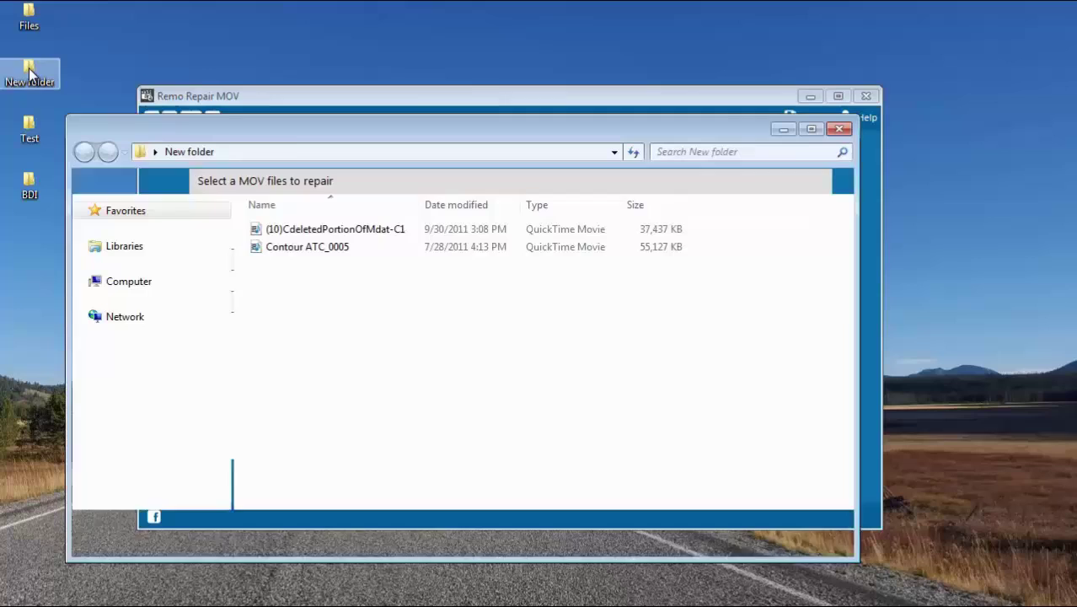
pyautogui.click(384, 248)
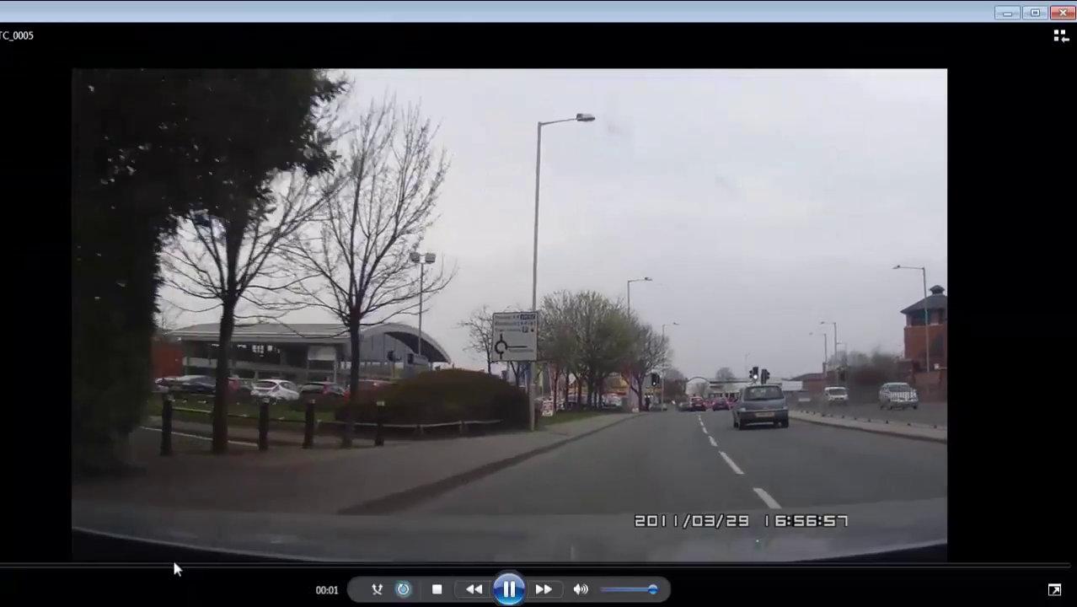
pyautogui.moveTo(175, 569); pyautogui.dragTo(332, 569)
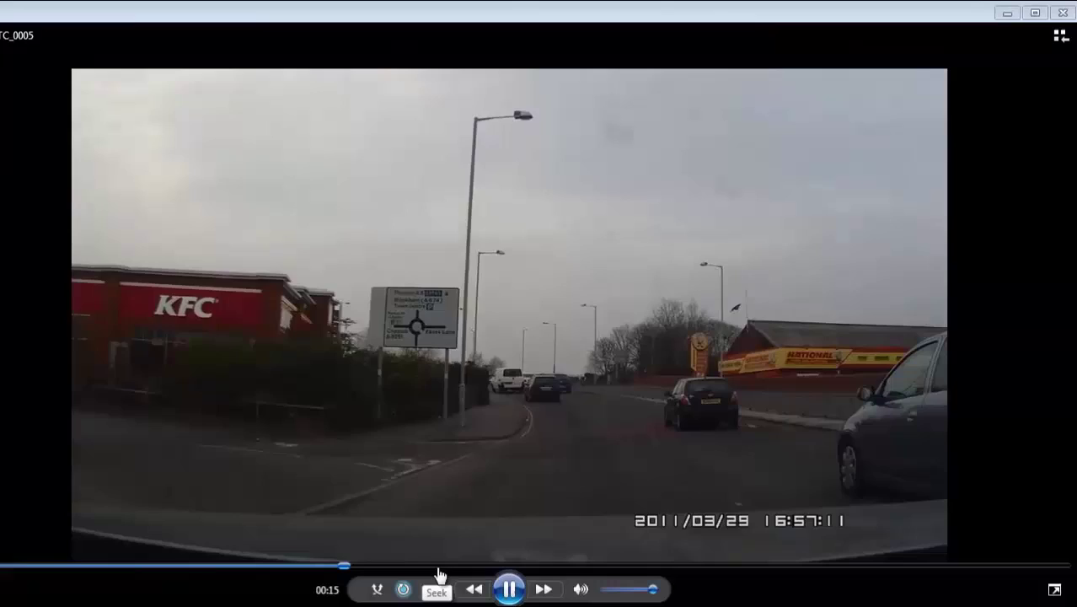
pyautogui.click(552, 568)
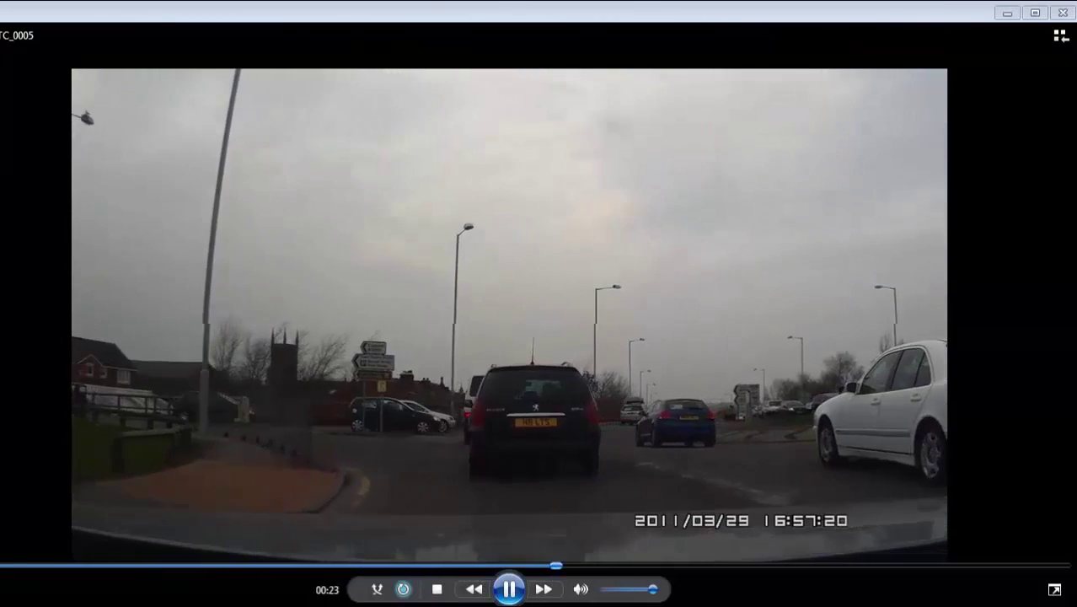
pyautogui.click(1061, 12)
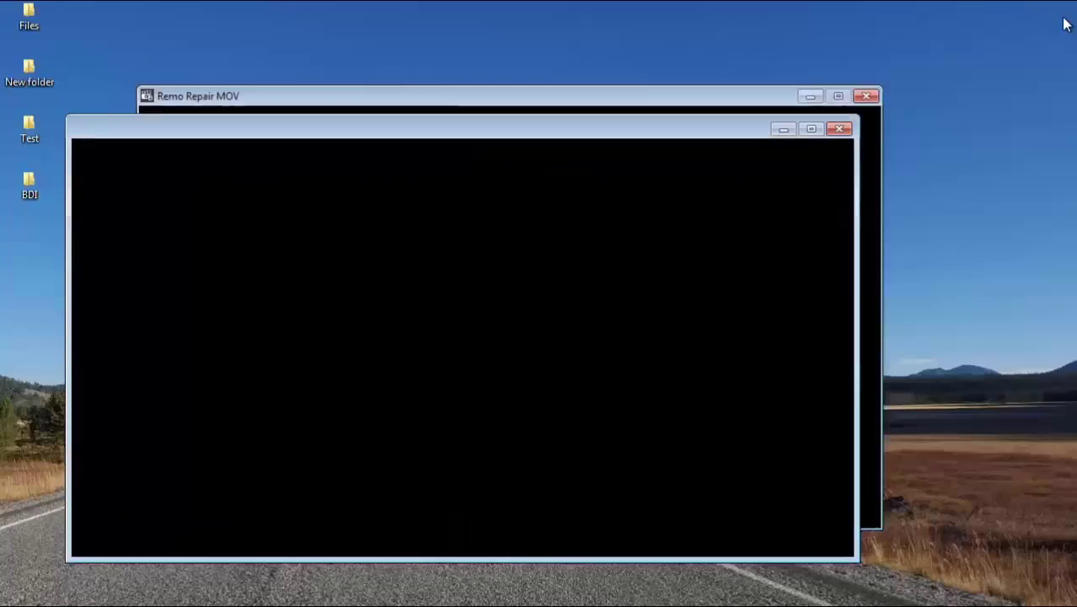
# Step: Close New folder and repair (10)CdeletedPortionOfMdat-C1 against Contour ATC_0005
pyautogui.click(838, 130)
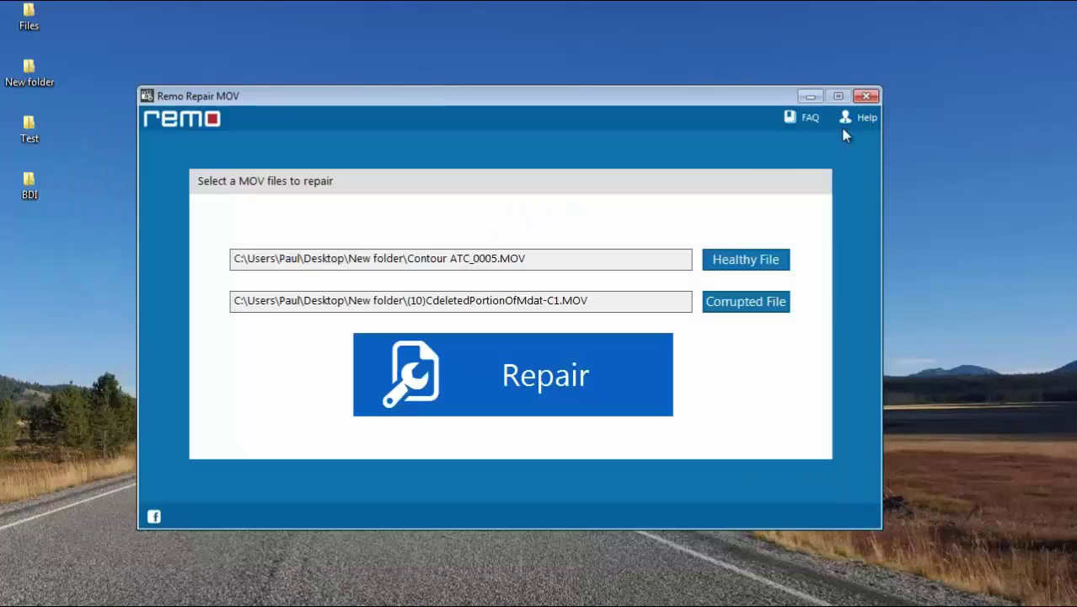
pyautogui.click(531, 396)
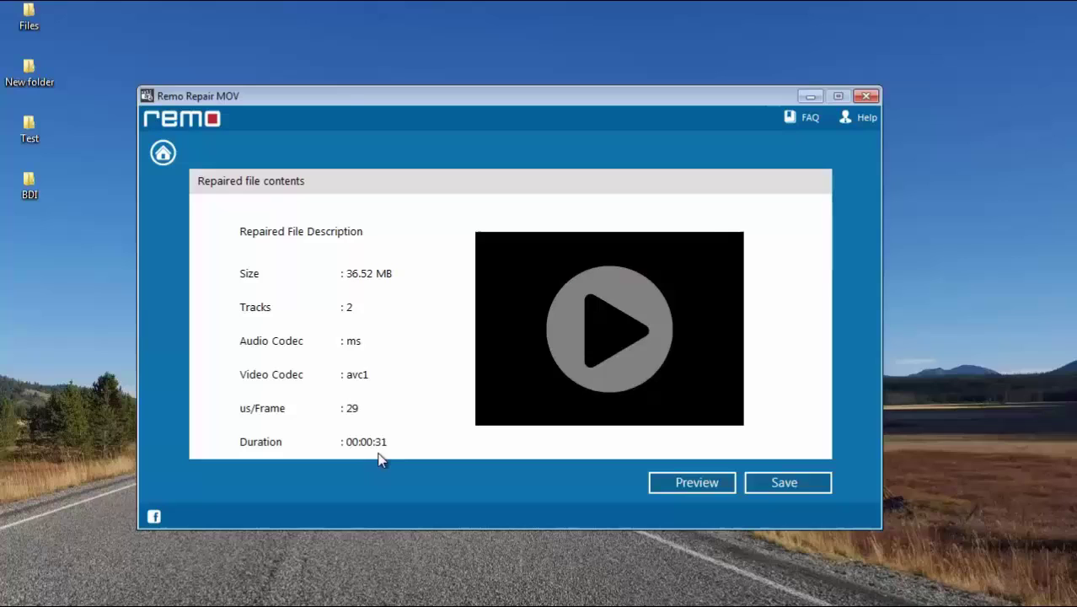
pyautogui.click(620, 337)
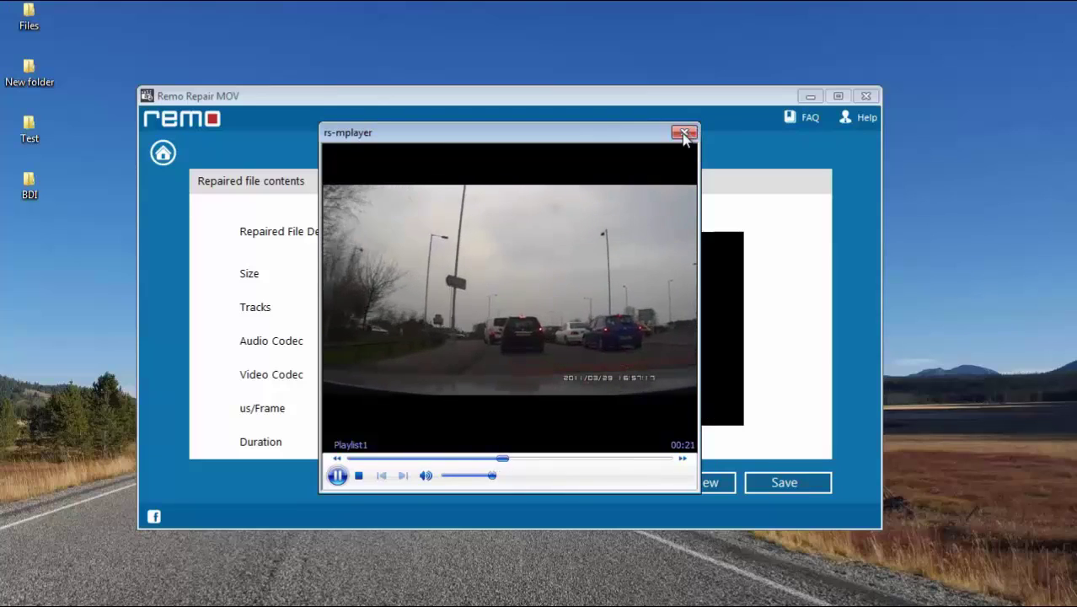
pyautogui.click(683, 134)
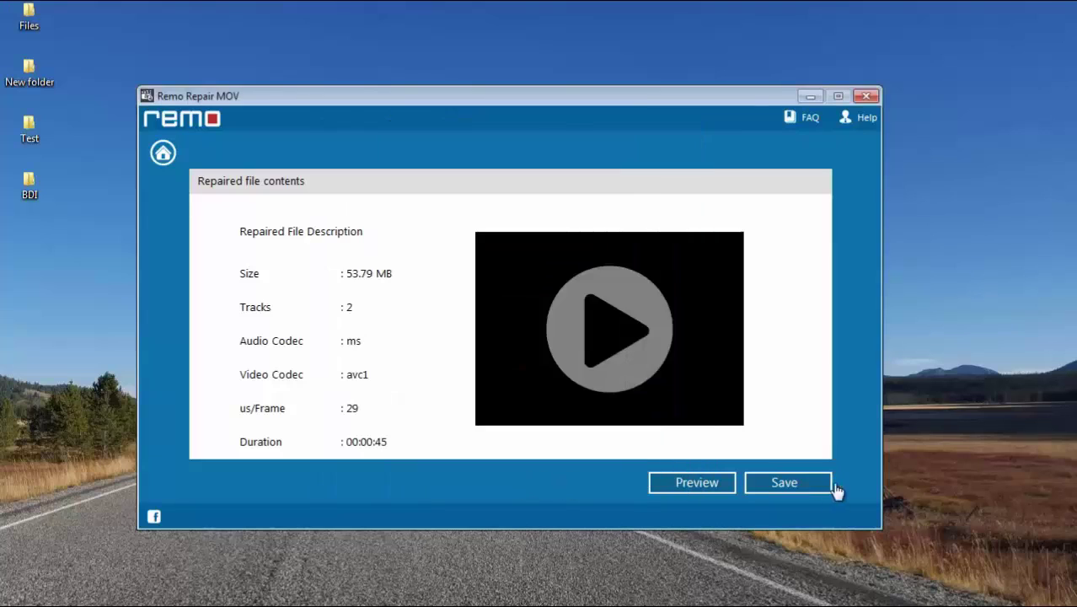
pyautogui.click(822, 483)
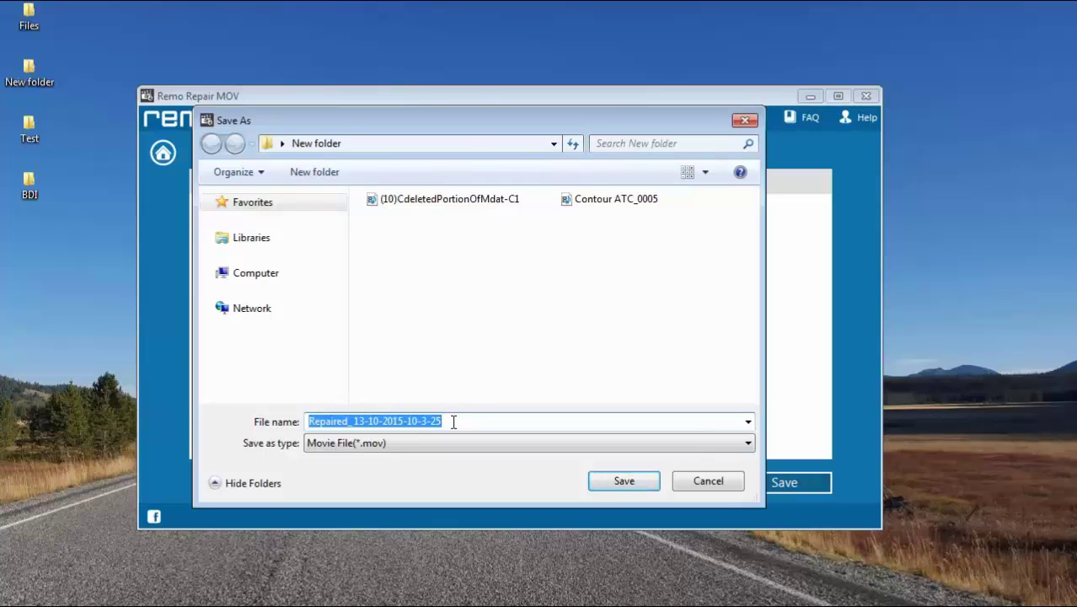
pyautogui.doubleClick(30, 72)
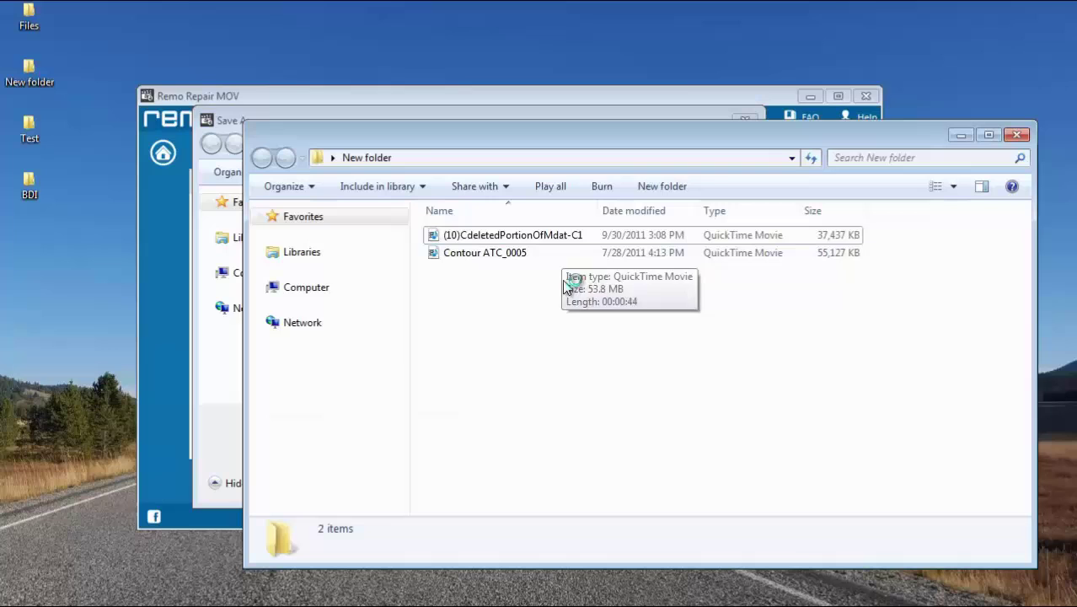
pyautogui.hotkey('alt', 'F4')
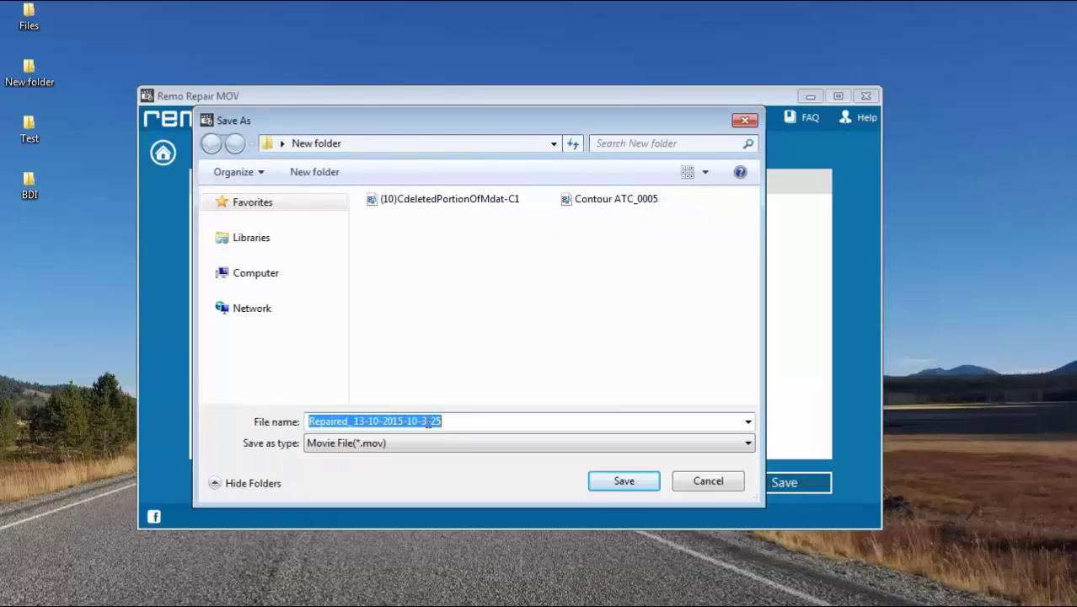
pyautogui.click(624, 482)
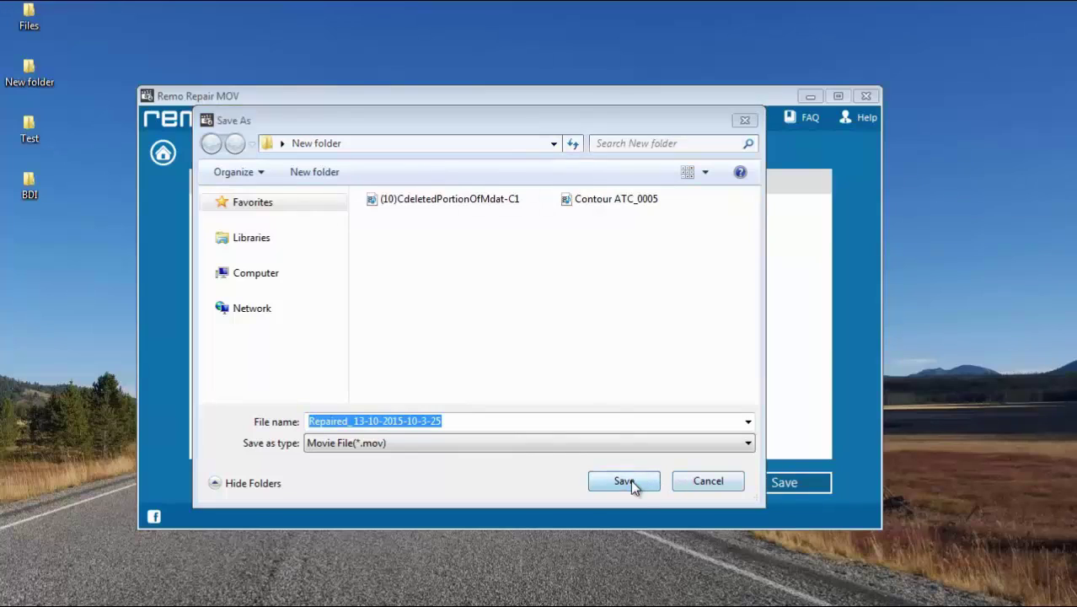
pyautogui.click(630, 480)
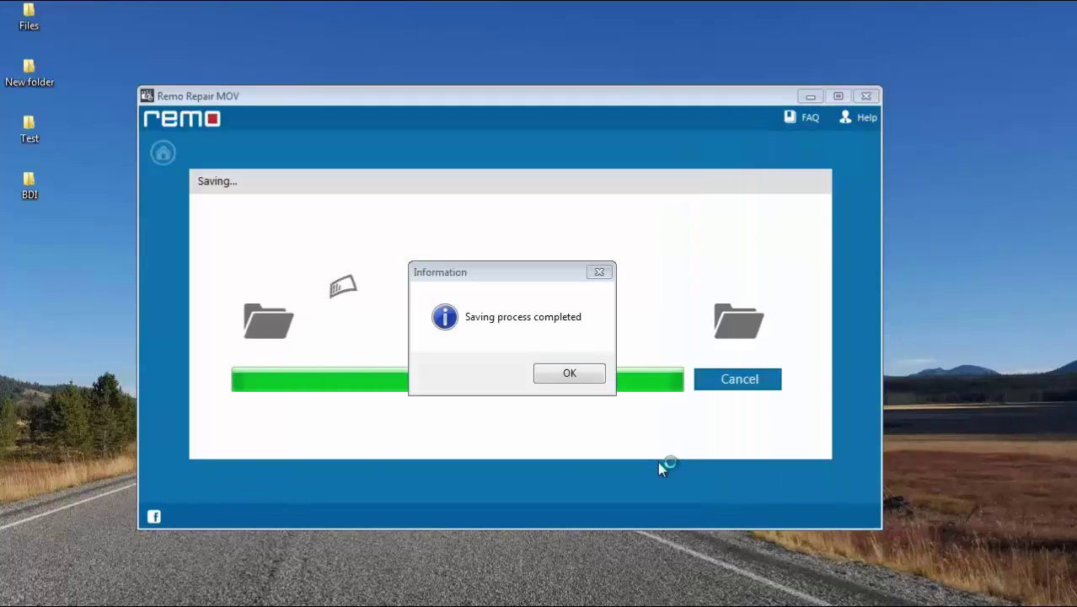
pyautogui.click(569, 374)
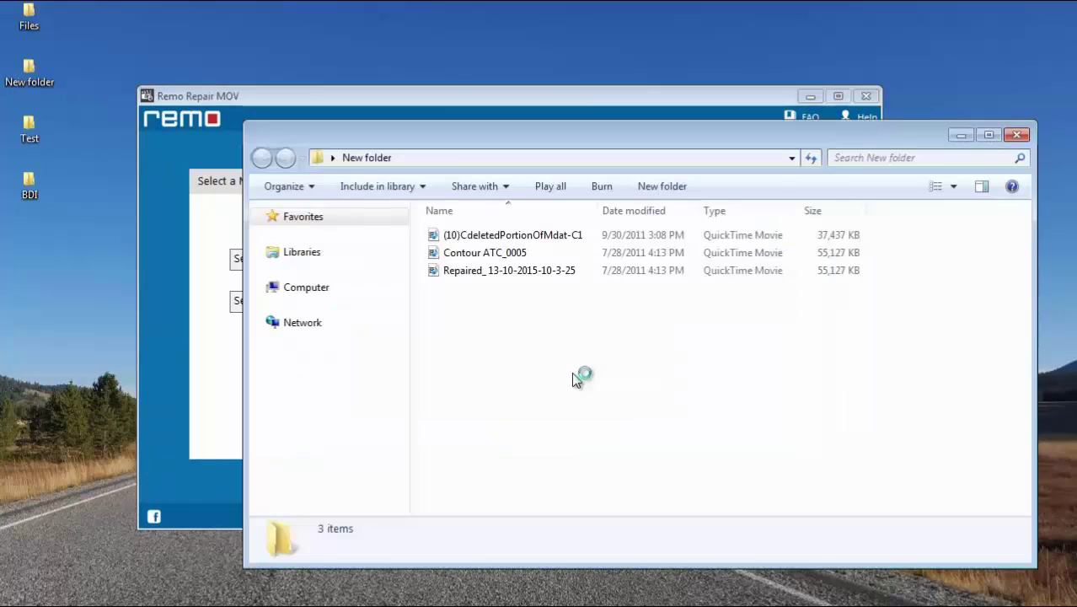
pyautogui.click(492, 278)
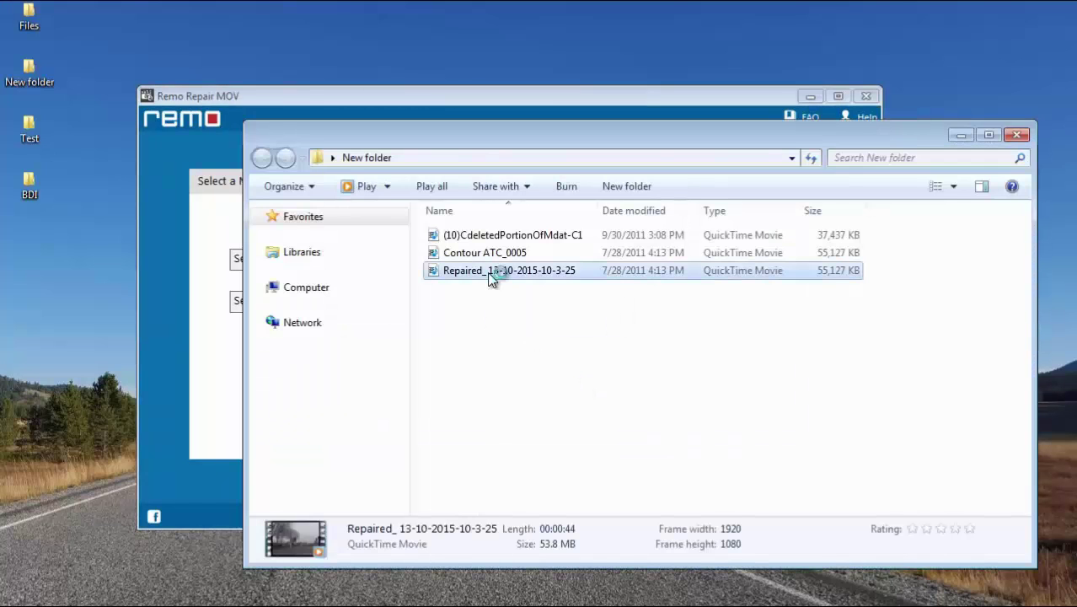